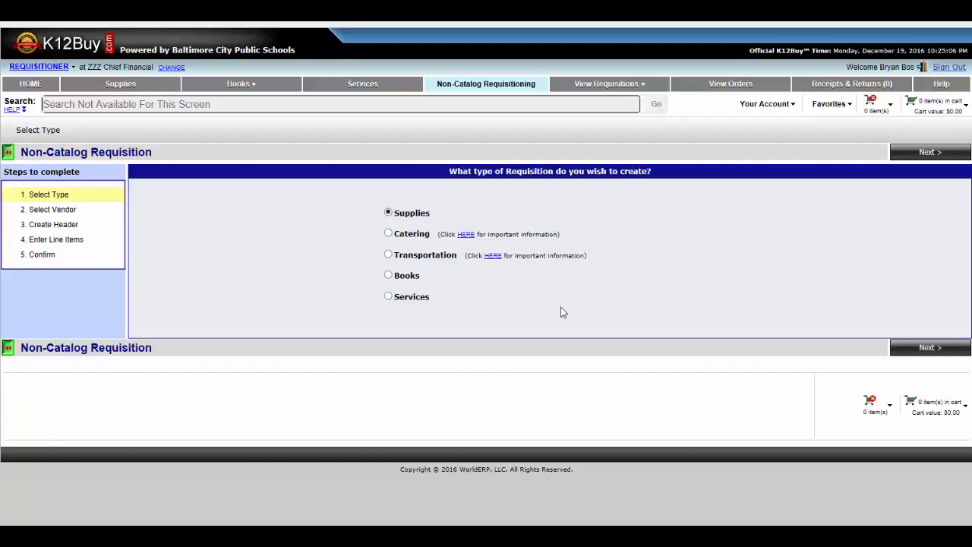
- Choose the Services requisition type and search the vendor list for Service
left_click(388, 297)
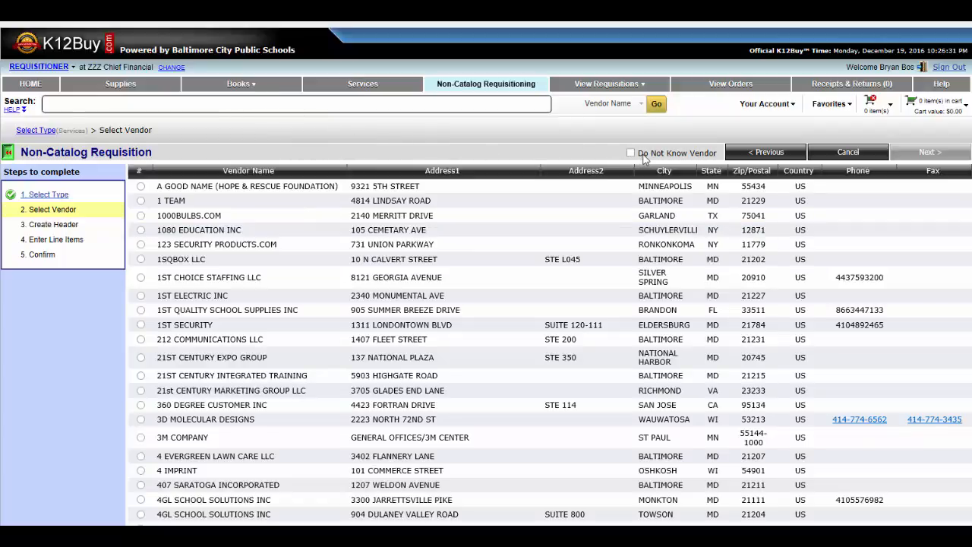
left_click(416, 105)
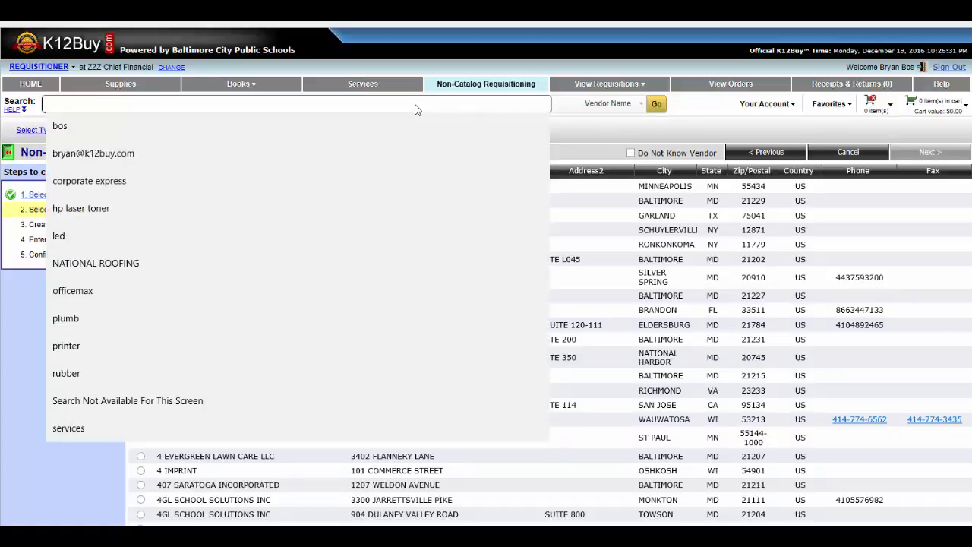
type("Services")
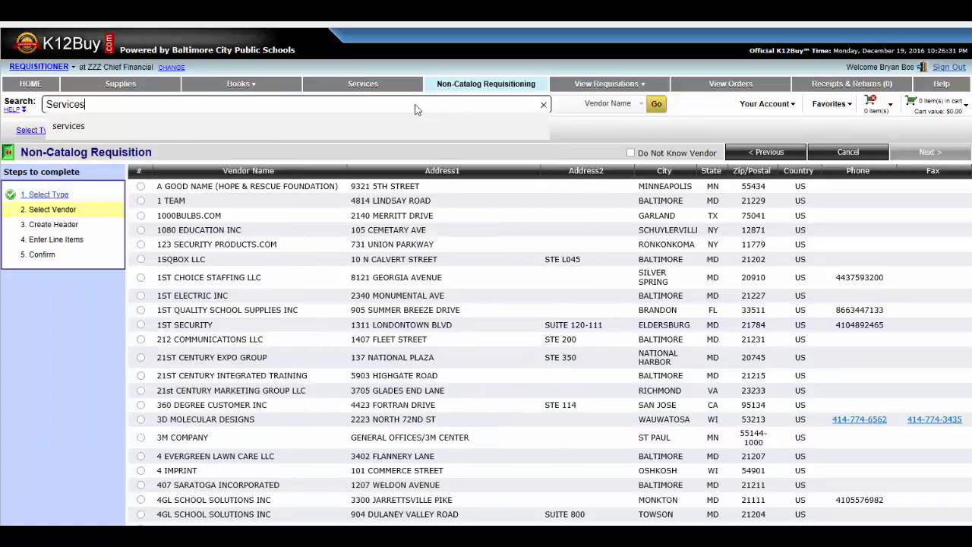
key("Return")
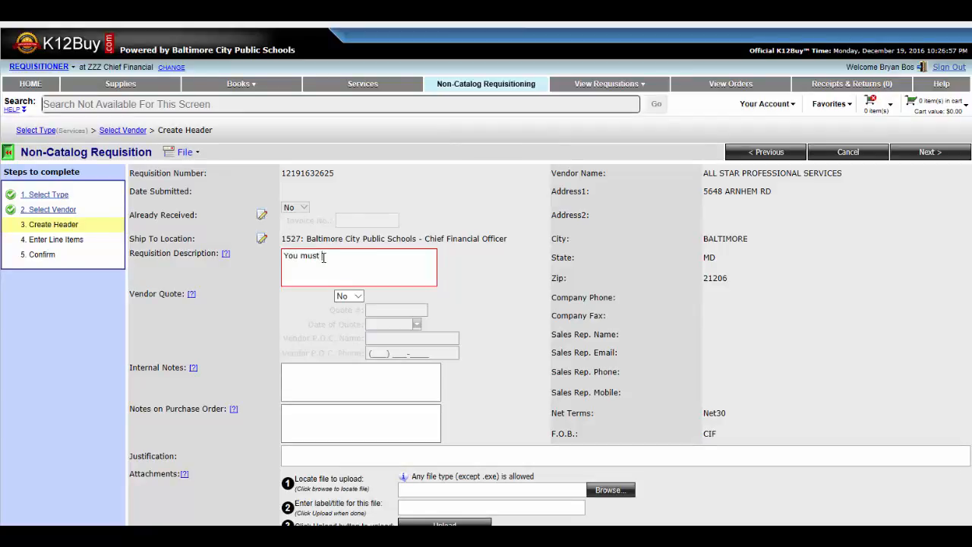
- Enter text in the requisition description field
type("re")
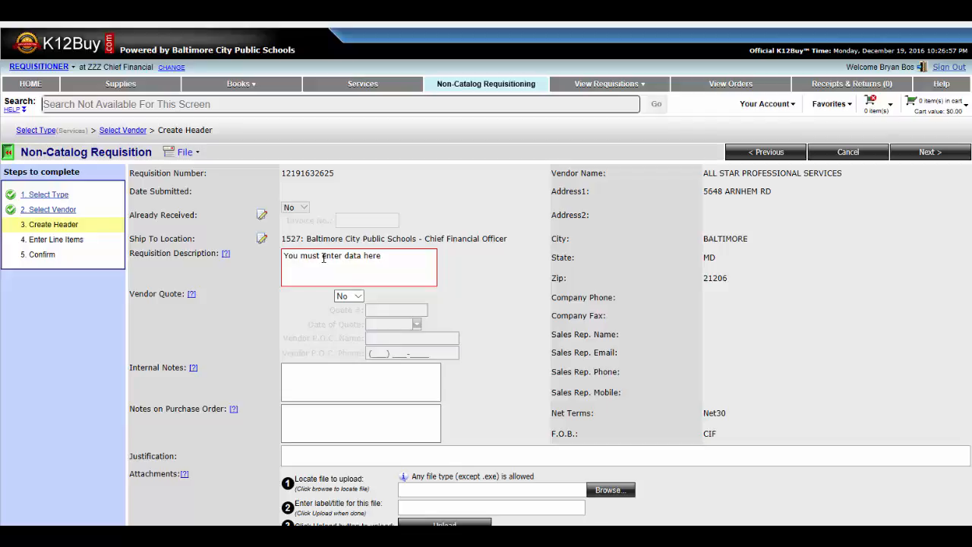
- Switch Vendor Quote to Yes to reveal the quote fields, then set it back to No
left_click(349, 295)
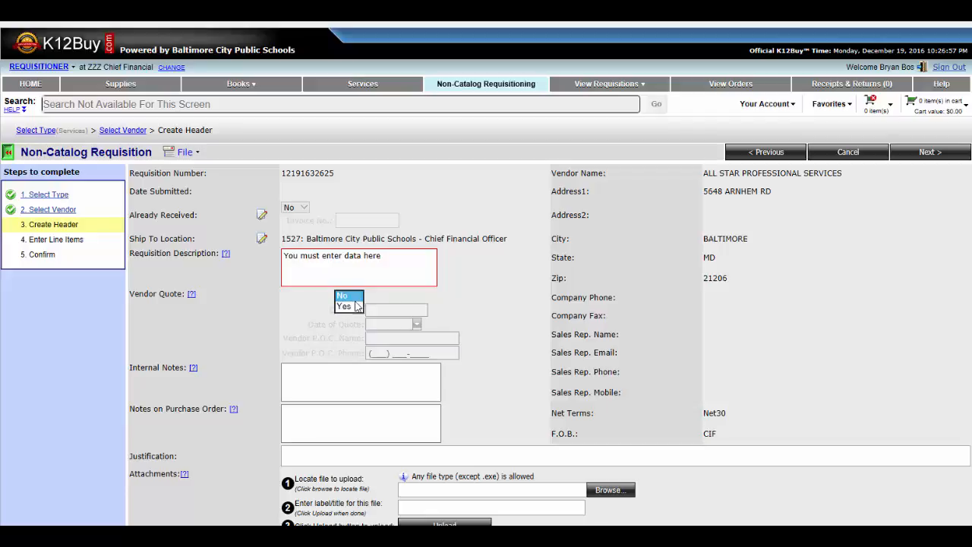
left_click(346, 307)
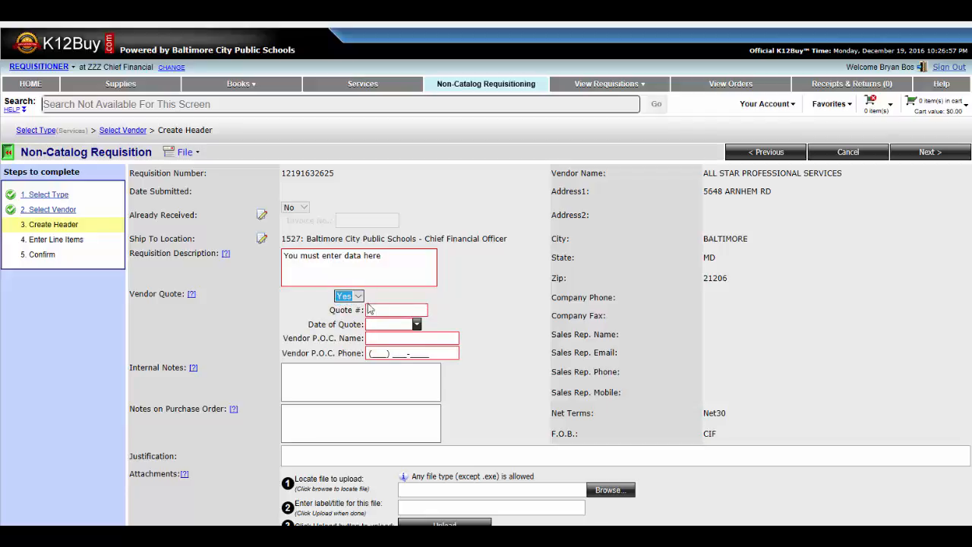
left_click(358, 296)
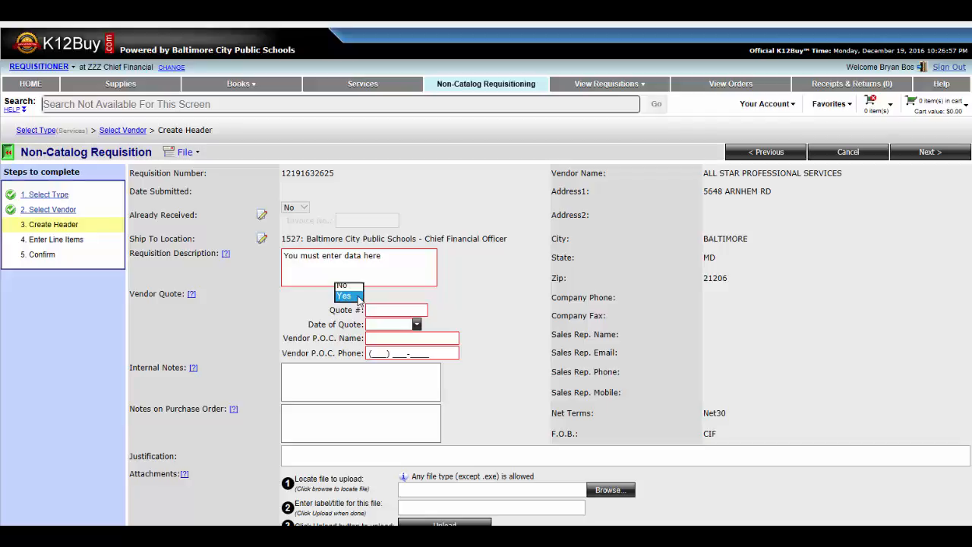
left_click(346, 284)
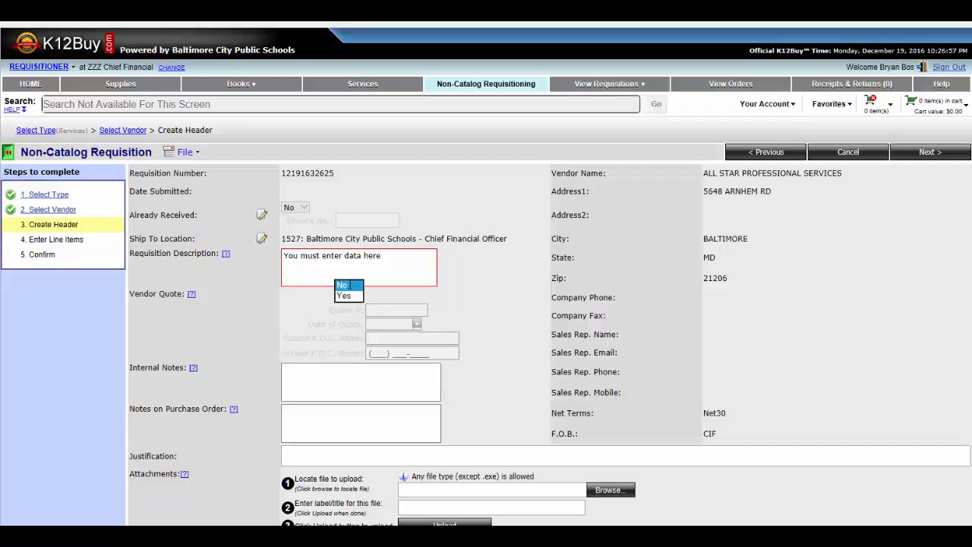
left_click(303, 385)
left_click(300, 419)
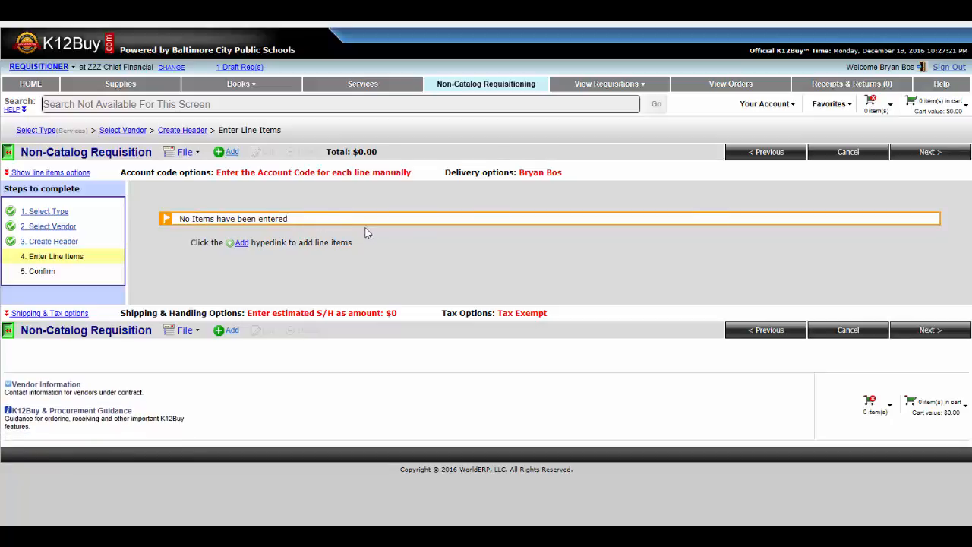
- Add a new line item and set its cost of service to 500
left_click(241, 243)
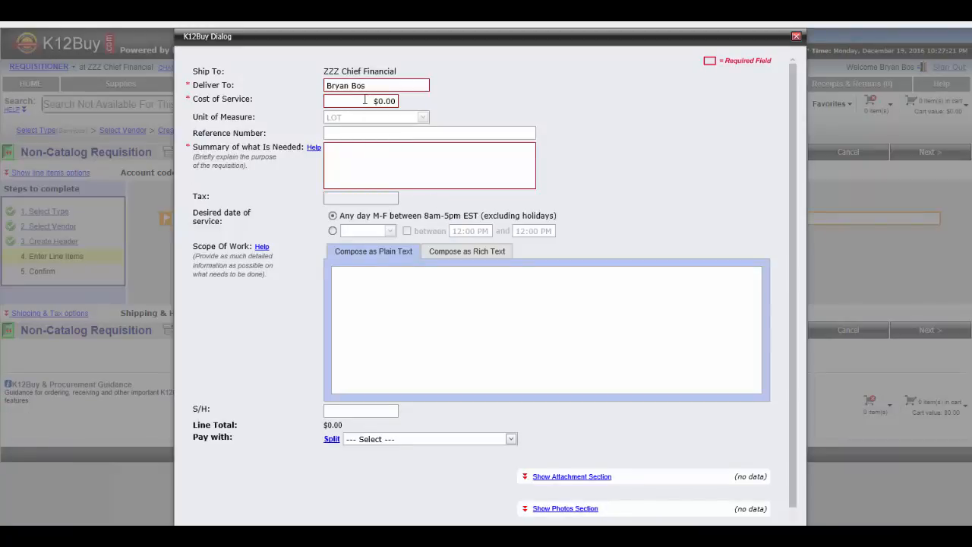
left_click(365, 101)
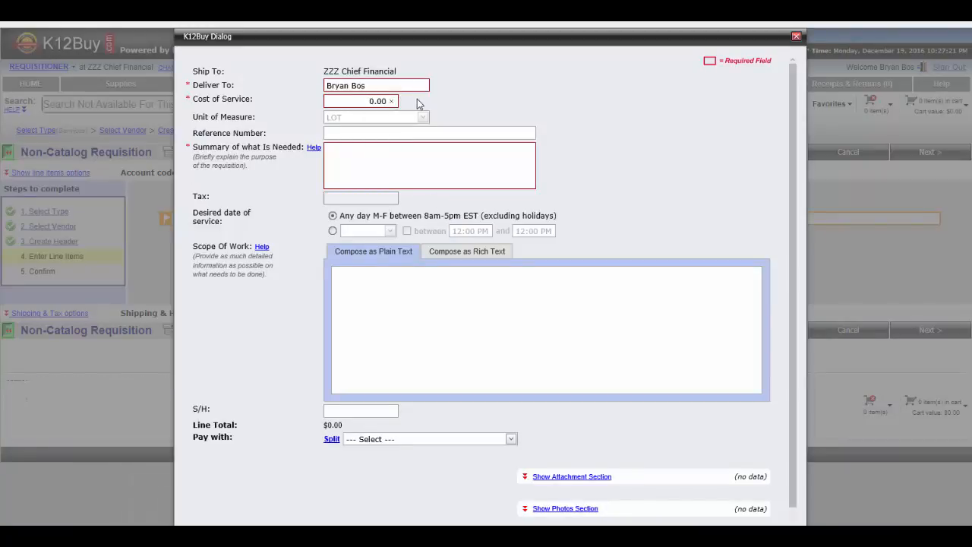
type("500")
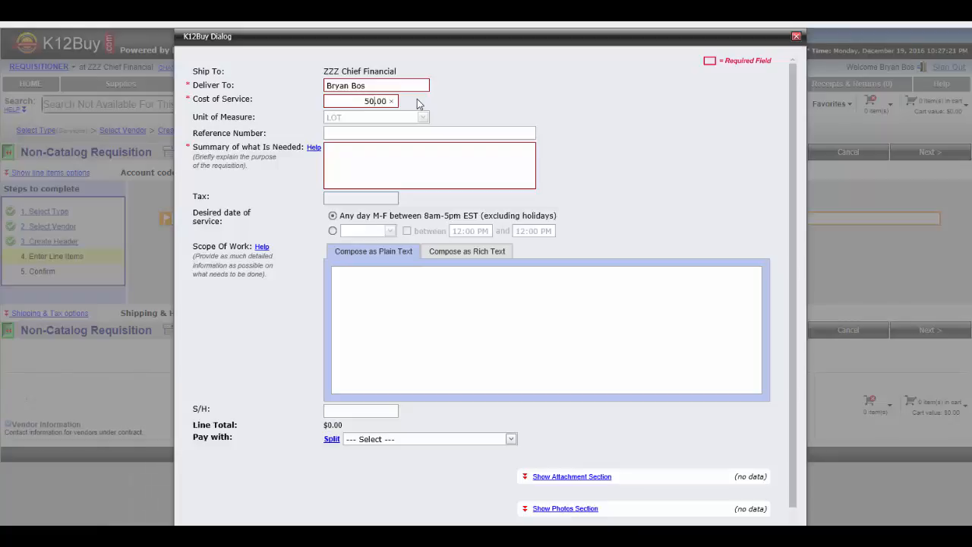
- Enter "This is summary" as the summary of what is needed
left_click(372, 162)
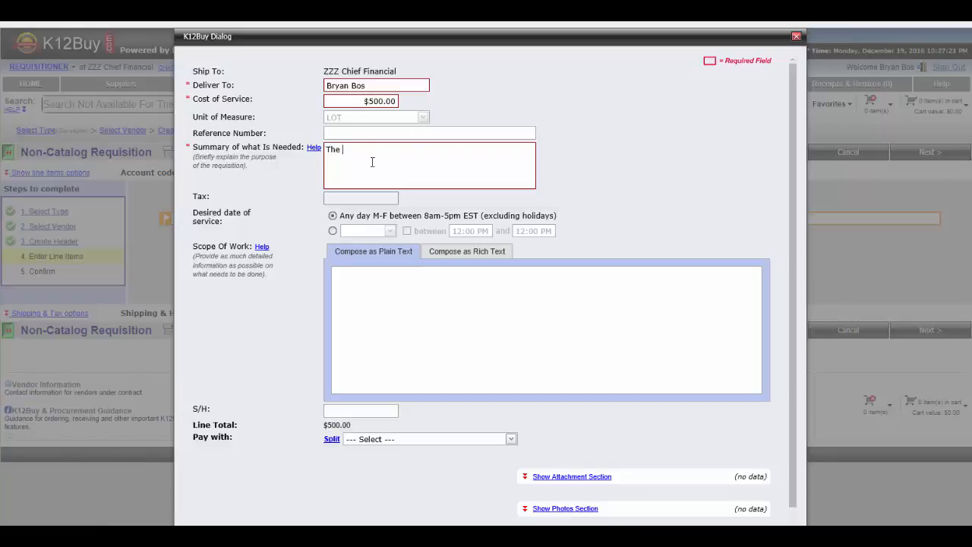
type("This is the")
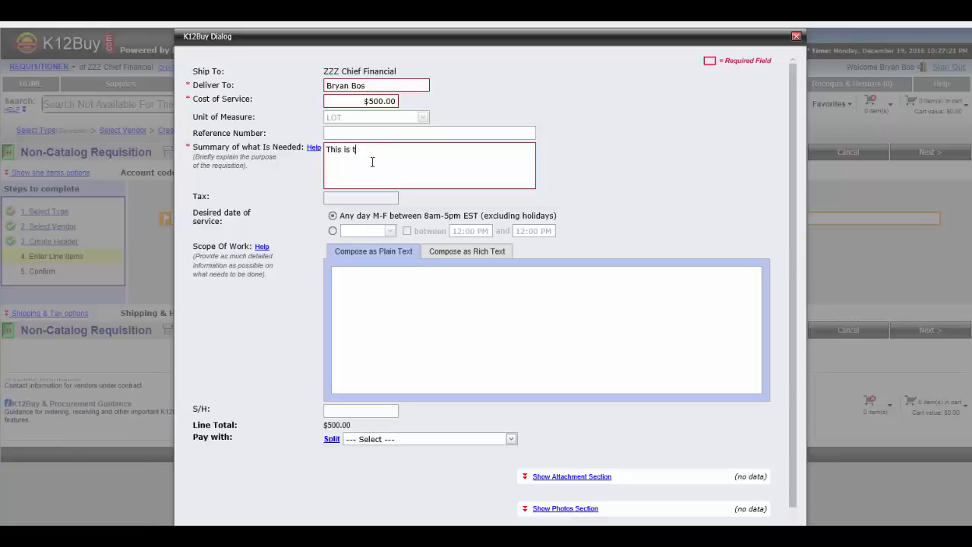
key("BackSpace")
key("BackSpace")
key("BackSpace")
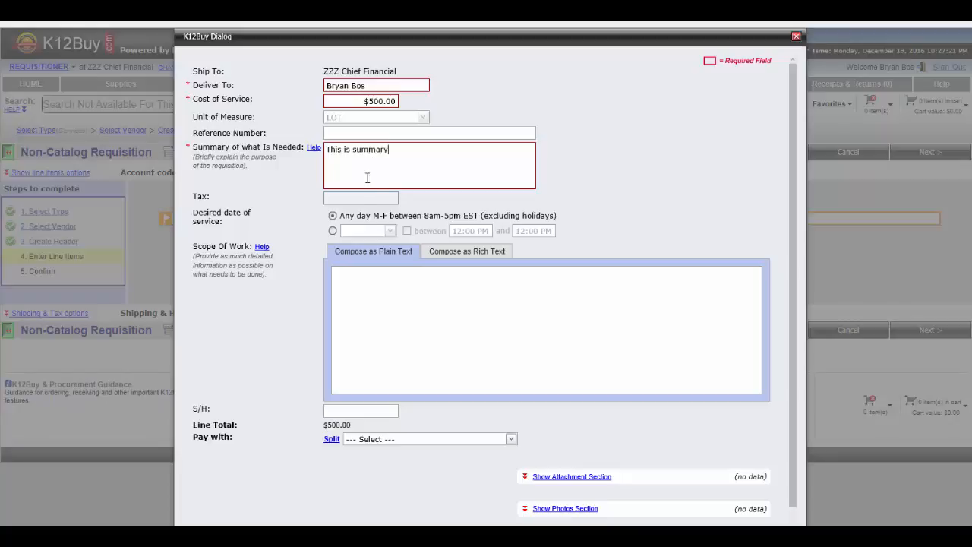
- Write "Hello World" as the scope of work in rich text mode
left_click(357, 285)
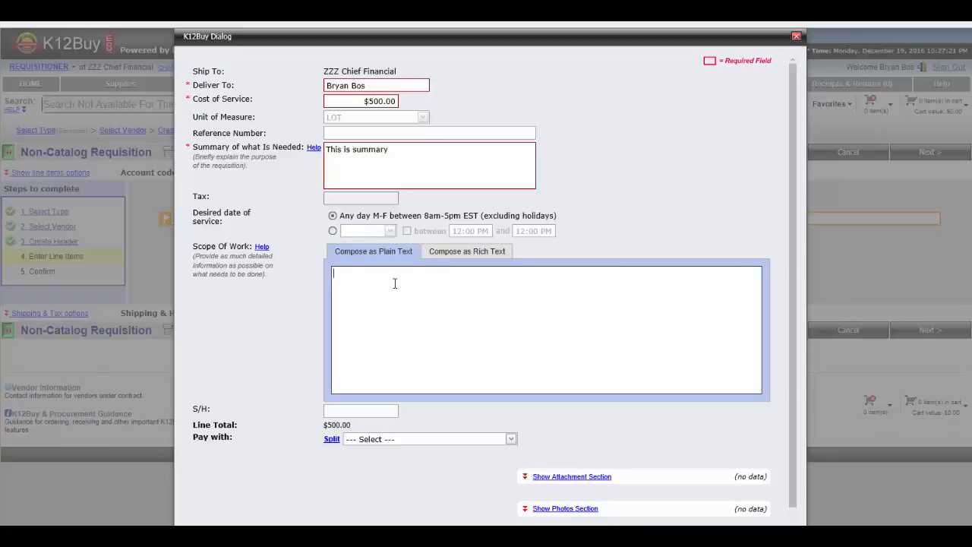
left_click(461, 253)
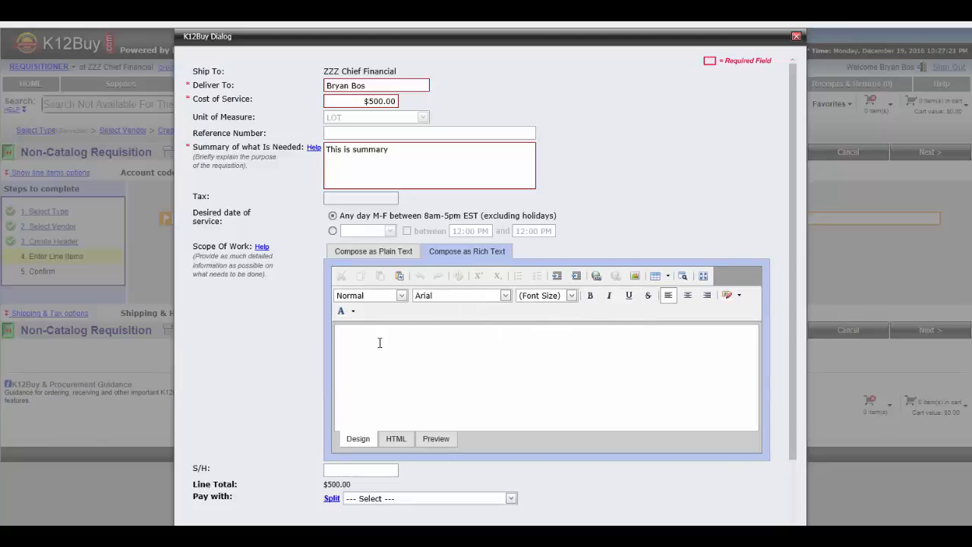
left_click(414, 343)
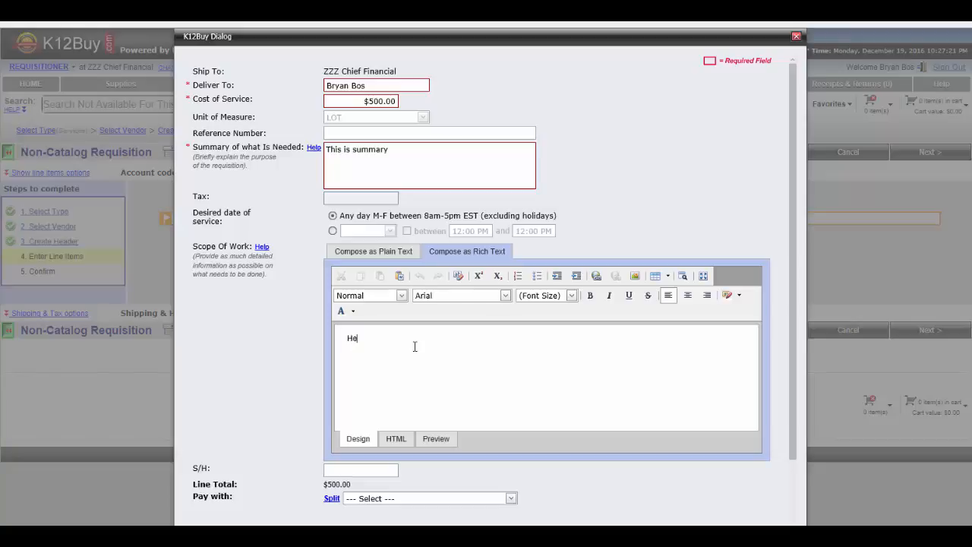
type("Hello World")
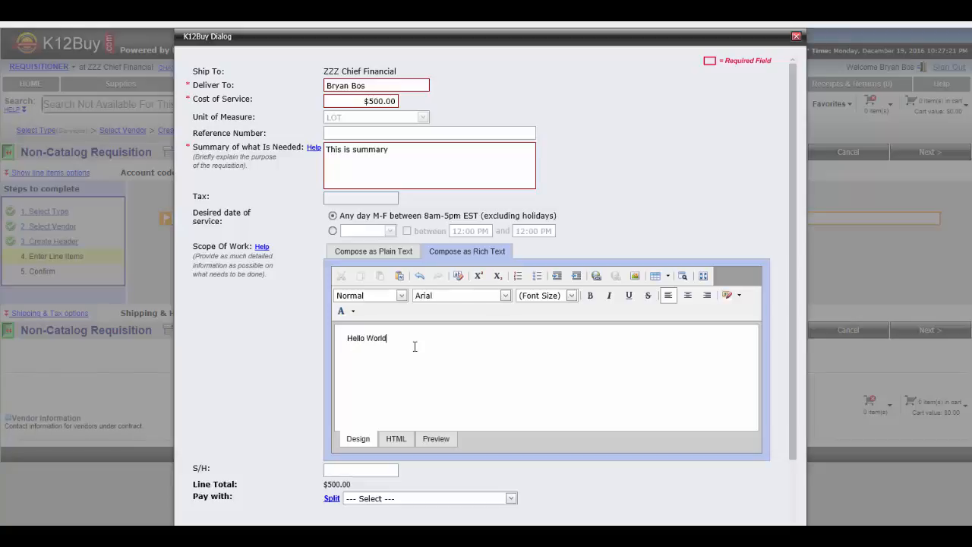
- Set the scope-of-work text to font size 5 (18pt)
triple_click(415, 335)
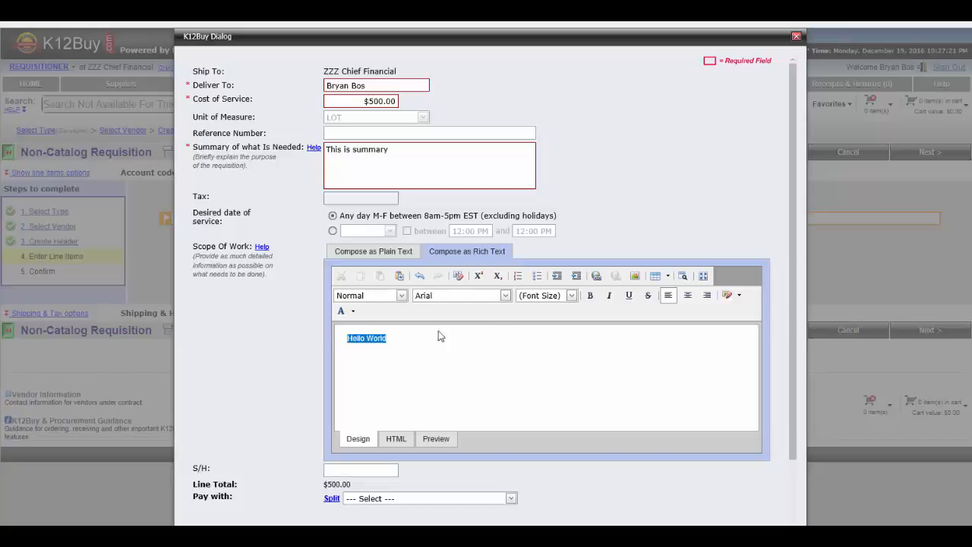
left_click(571, 295)
left_click(552, 379)
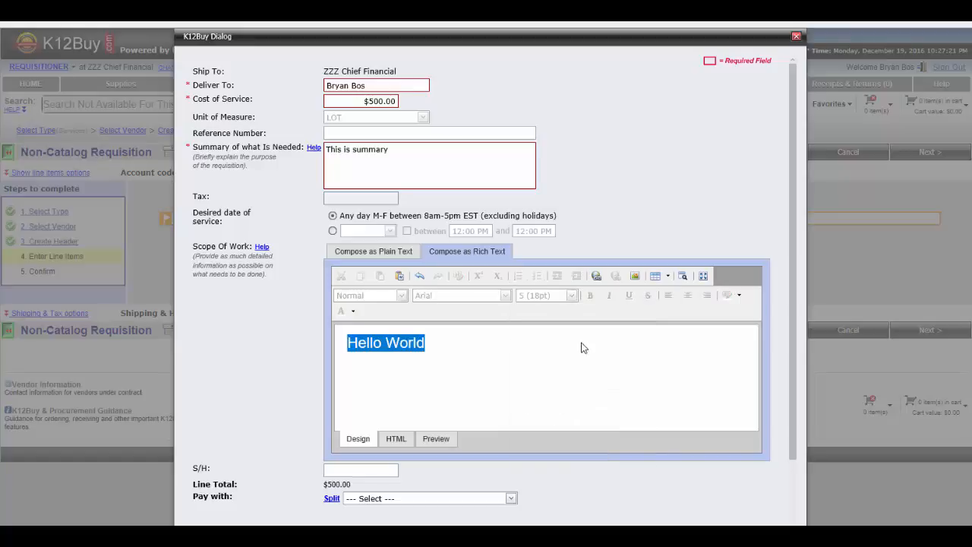
- Pay with account code 3001.17.00.0201.2210.0590.0311.000.0000
scroll(455, 429, "down", 1)
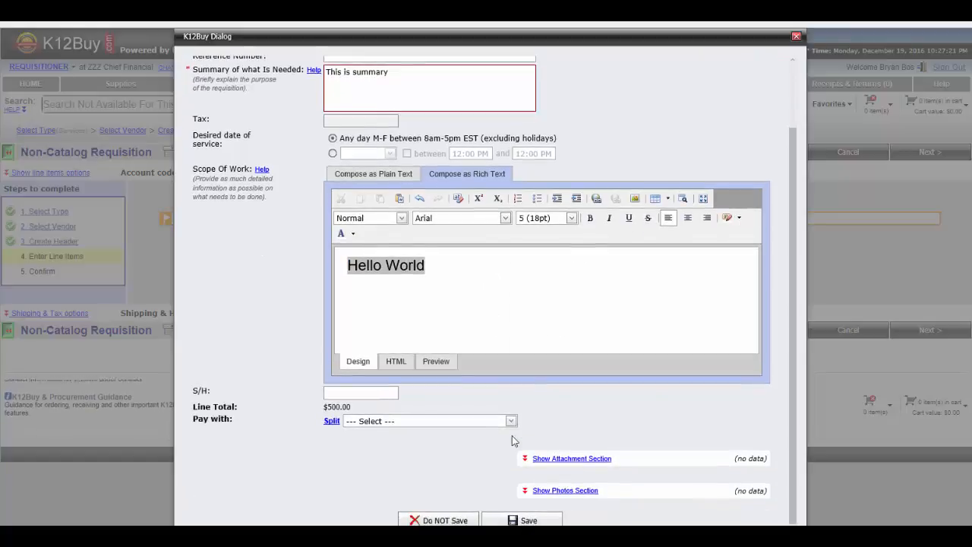
left_click(379, 426)
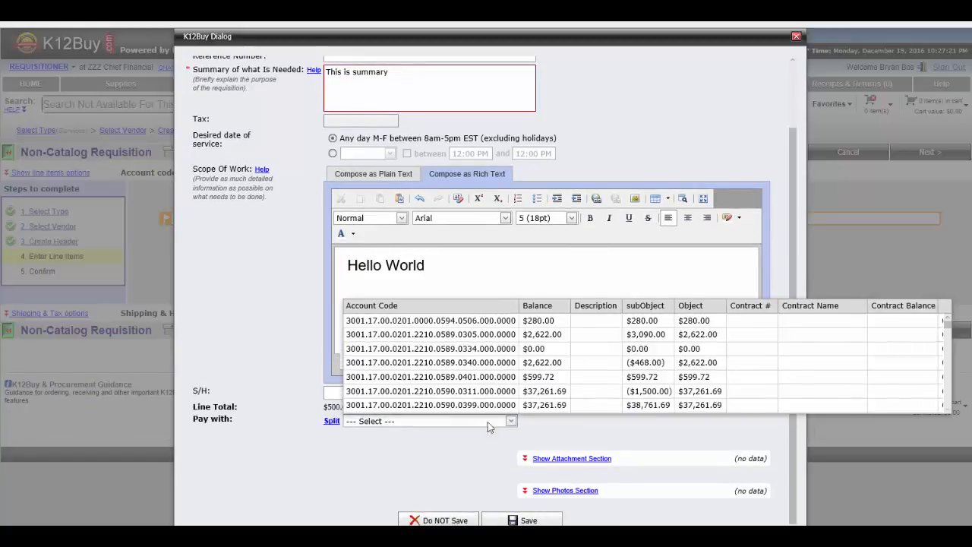
left_click(544, 400)
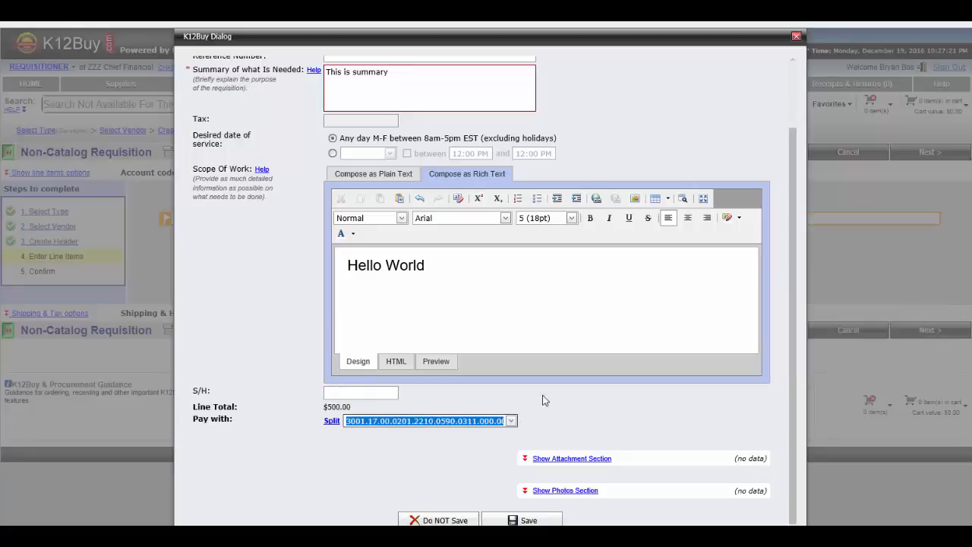
- Expand and collapse the attachment upload section of the line item
left_click(590, 458)
scroll(621, 457, "down", 1)
scroll(621, 458, "down", 1)
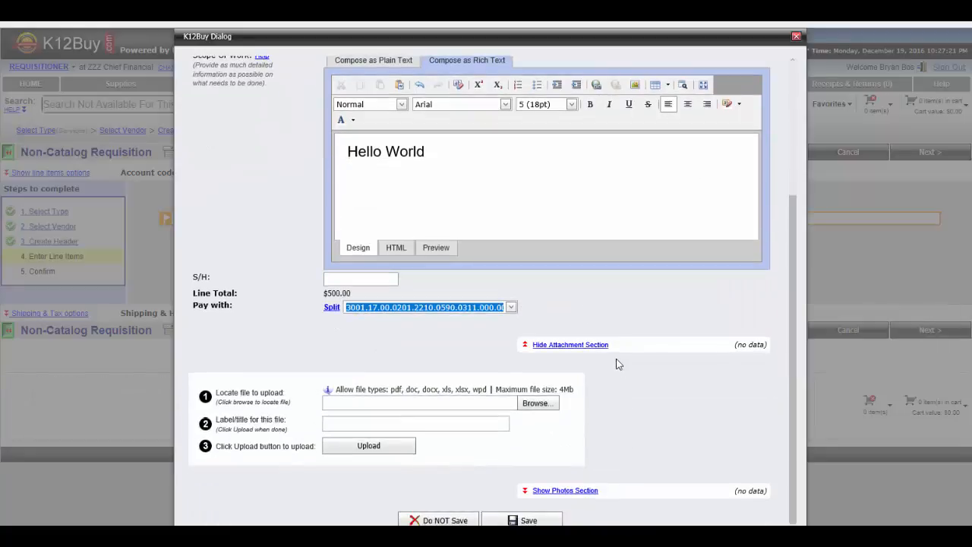
left_click(585, 345)
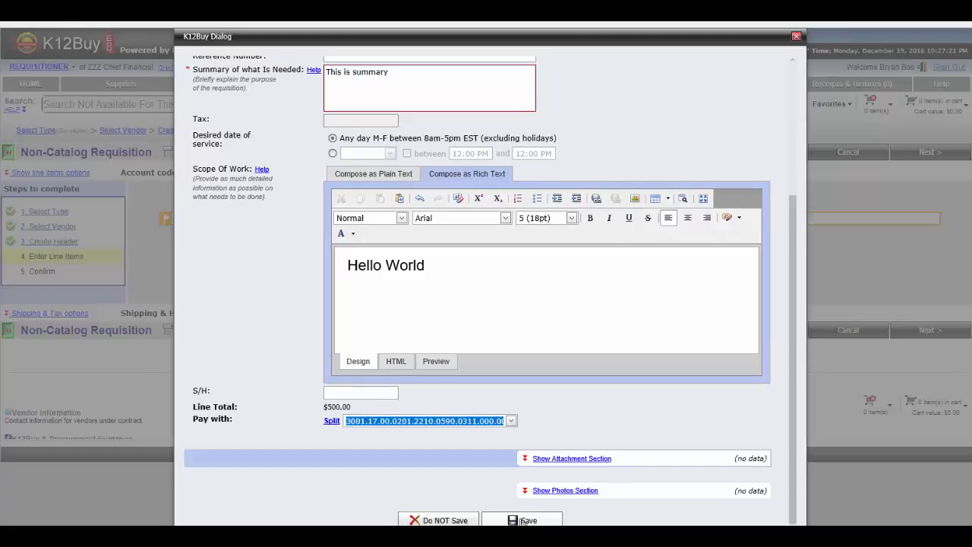
- Save the line item
scroll(570, 423, "up", 1)
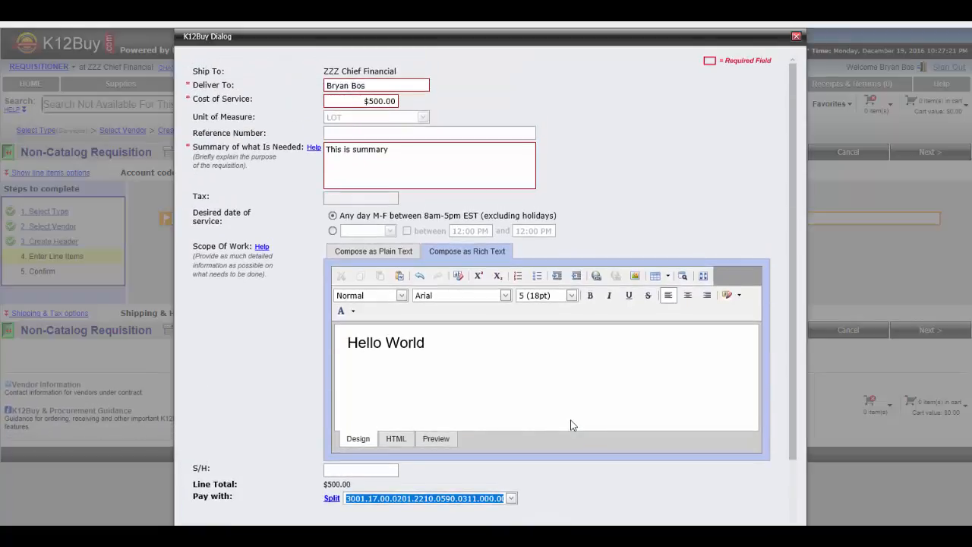
scroll(572, 425, "down", 1)
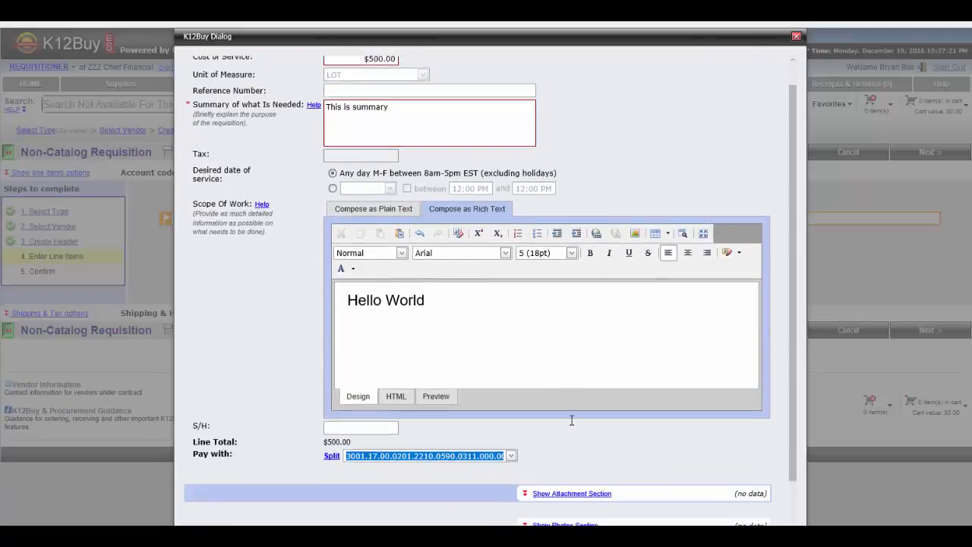
left_click(532, 520)
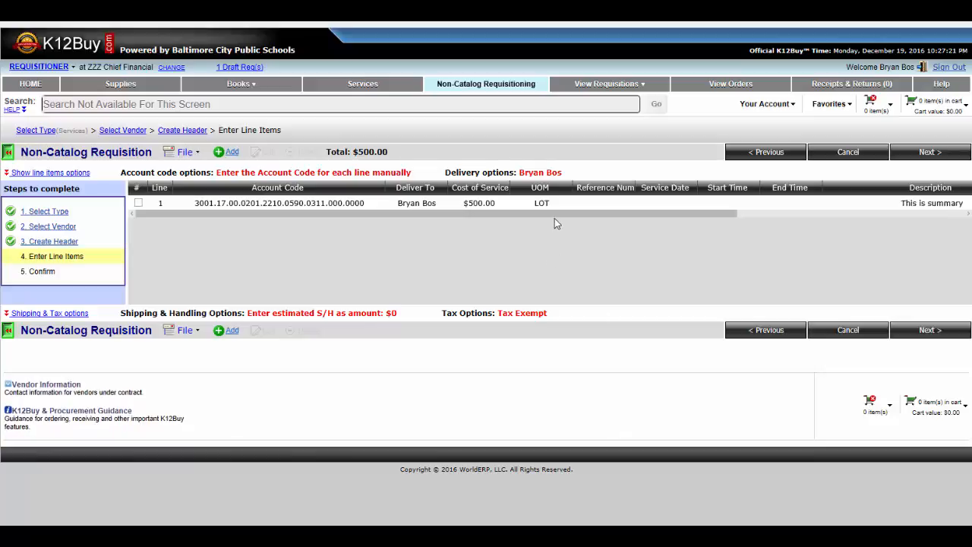
- Scroll across the line items table and select then deselect the line
left_click_drag(554, 215, 495, 219)
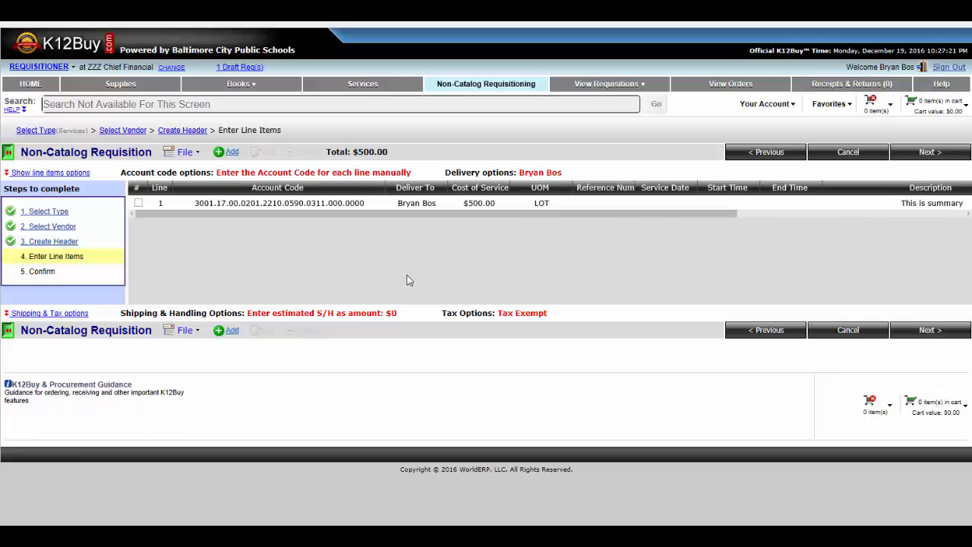
left_click(138, 203)
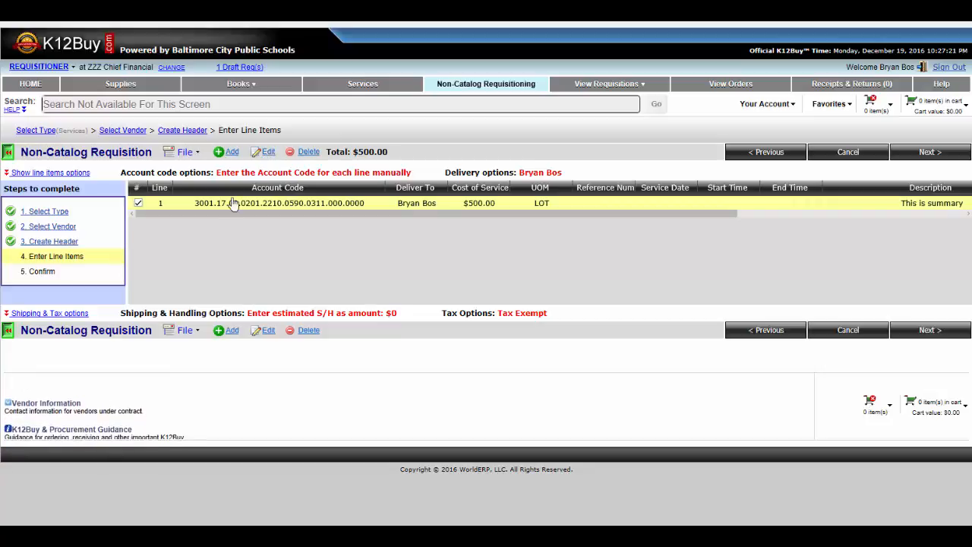
left_click(139, 203)
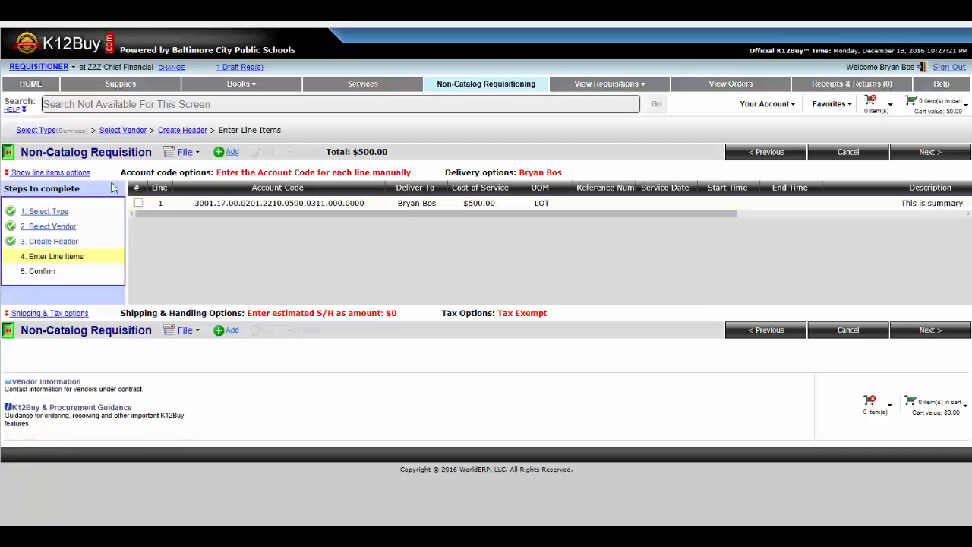
- Apply account code 3001.17.00.0201.2210.0589.0305.000.0000 to every line using the line item options
left_click(59, 174)
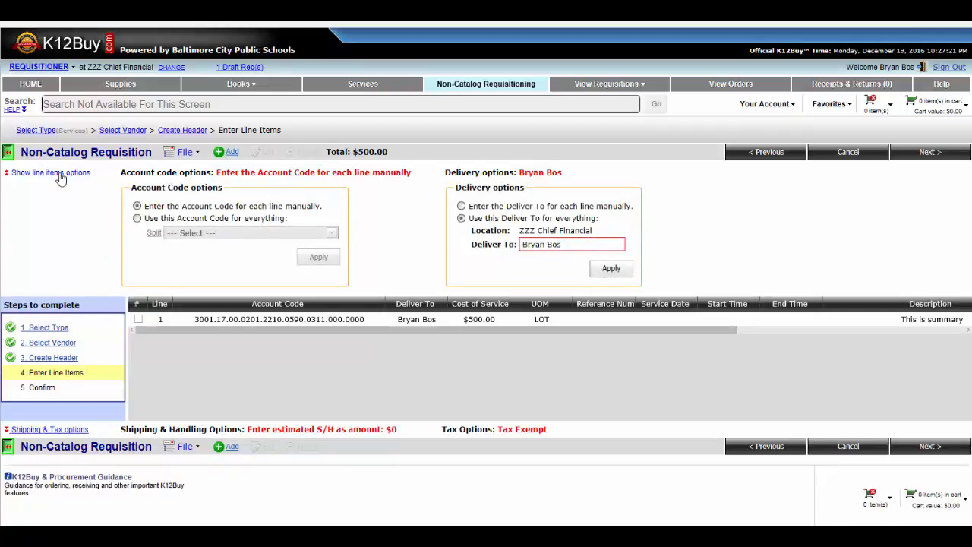
left_click(136, 218)
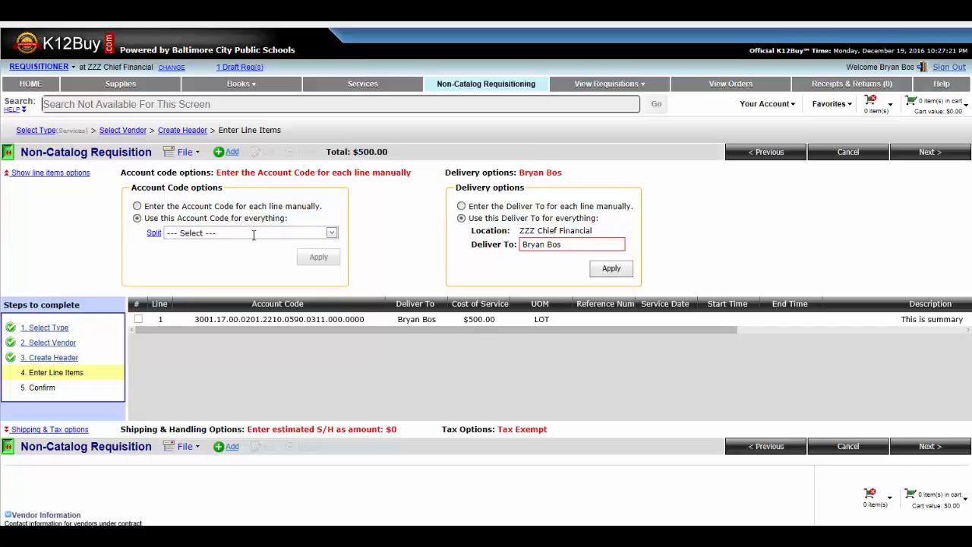
left_click(332, 233)
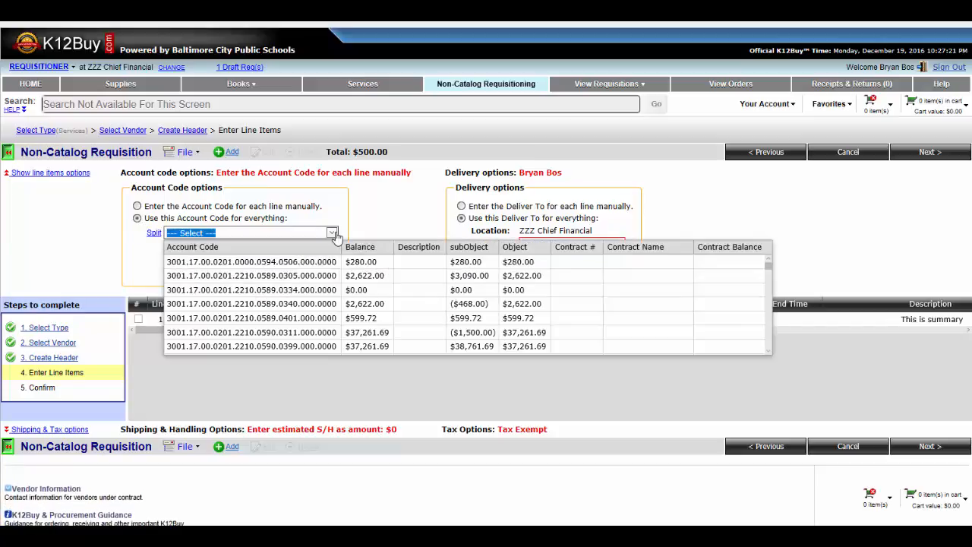
left_click(325, 275)
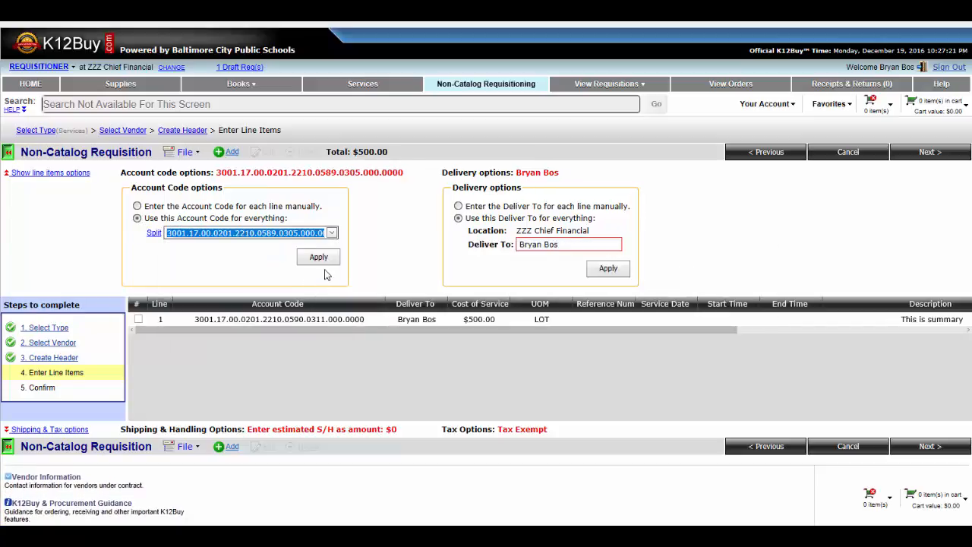
left_click(319, 259)
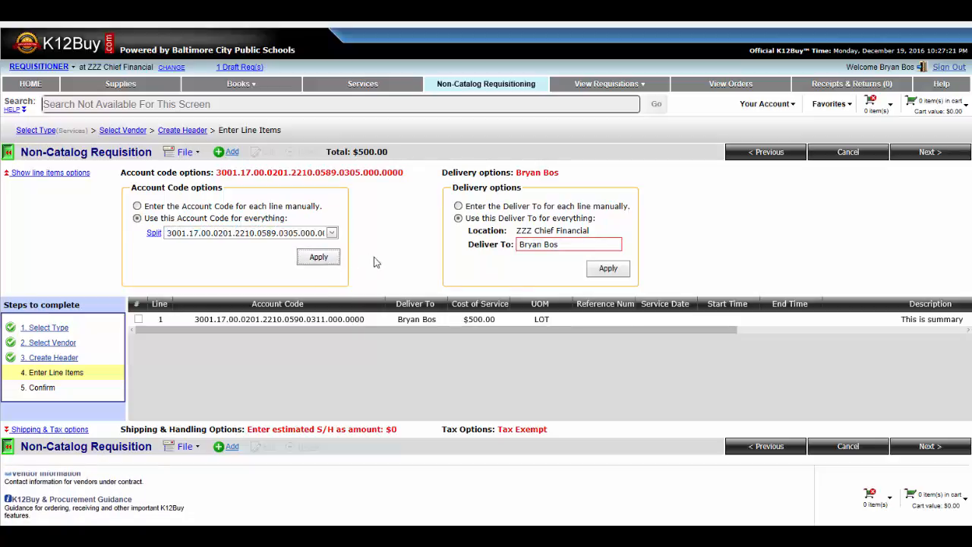
- Expand the shipping and tax options and review the requisition's confirmation summary
left_click(97, 430)
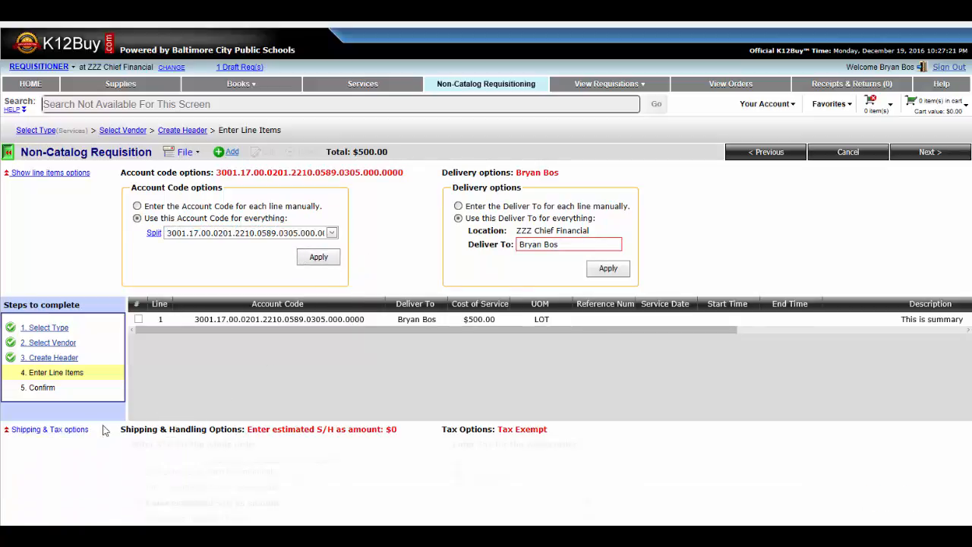
scroll(212, 406, "down", 3)
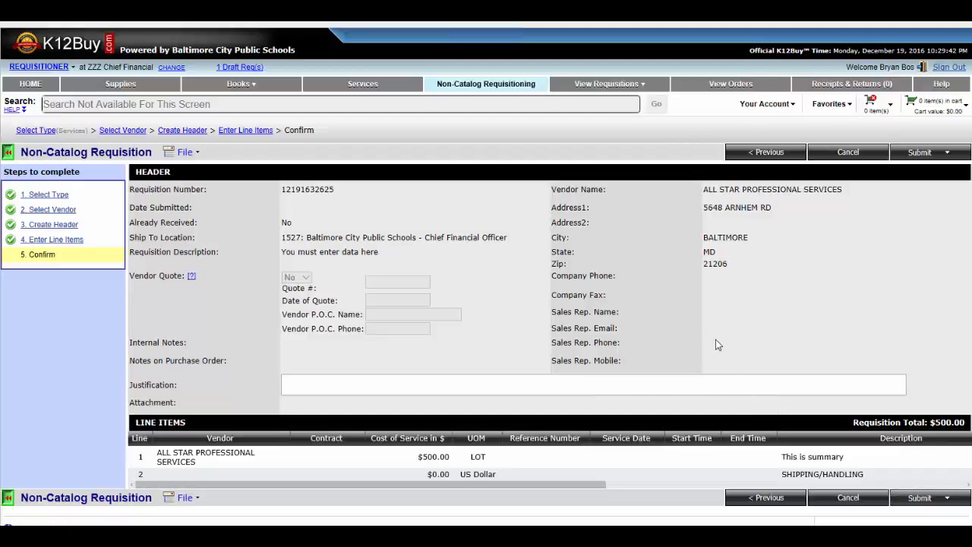
scroll(715, 339, "down", 2)
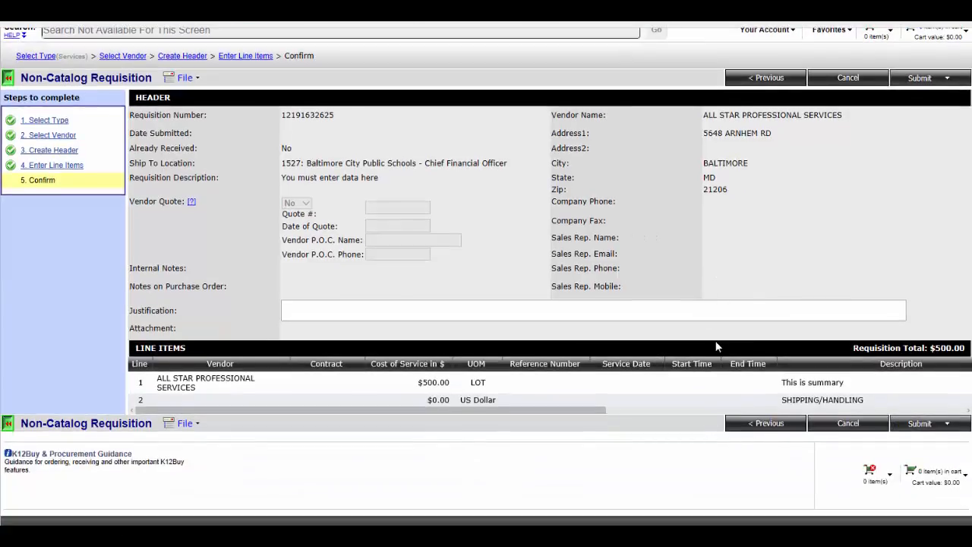
scroll(715, 346, "up", 2)
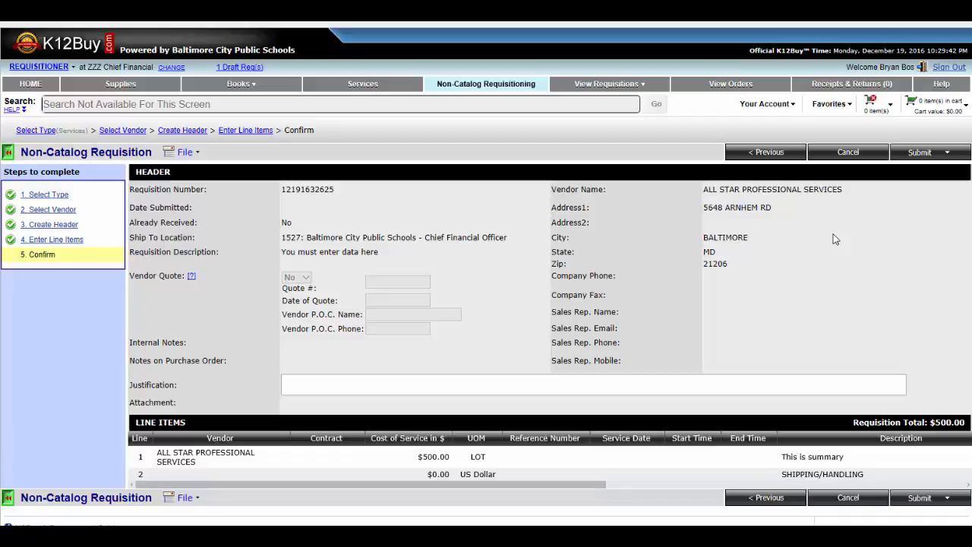
- Submit the requisition and acknowledge the submission dialog
left_click(948, 154)
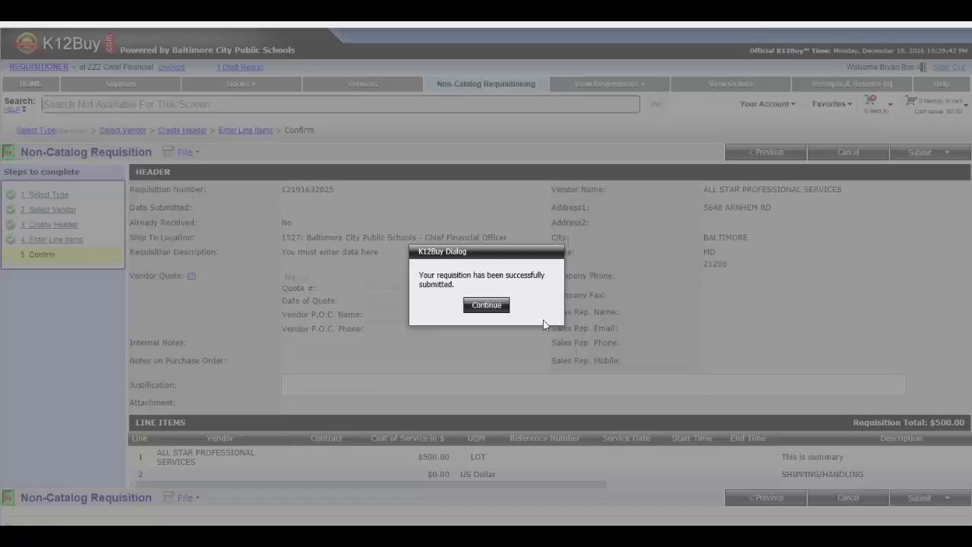
left_click(485, 306)
- Open the in-process requisitions folder, then go to Receipts & Returns
mouse_move(609, 85)
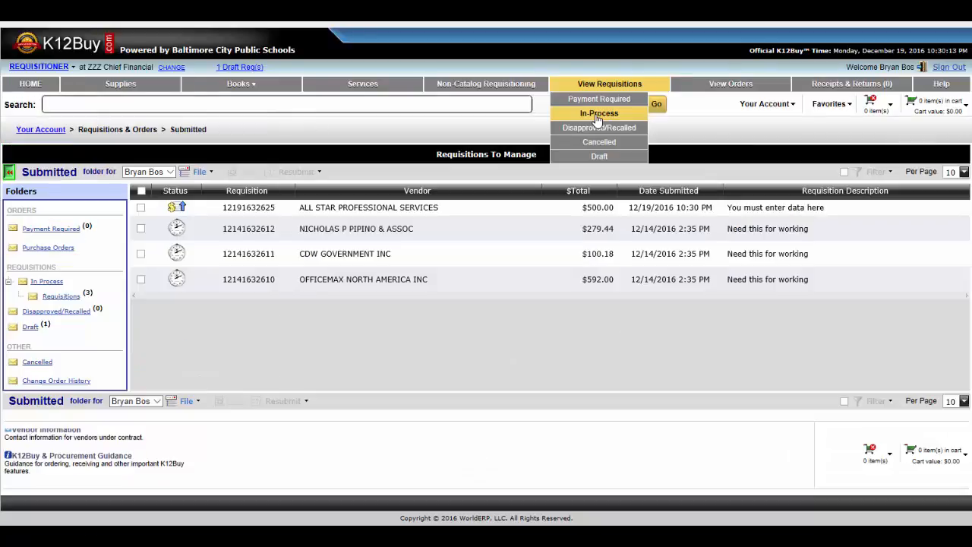
left_click(599, 115)
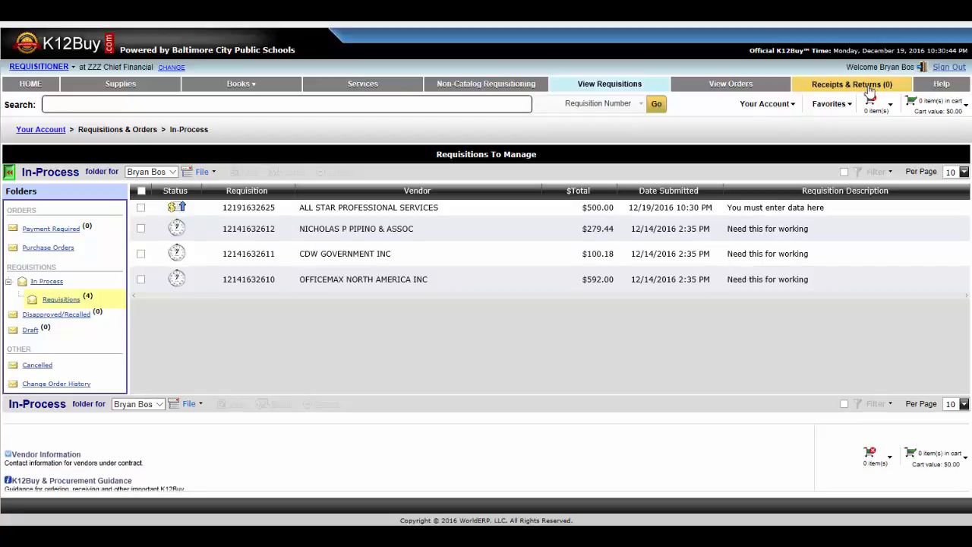
left_click(870, 89)
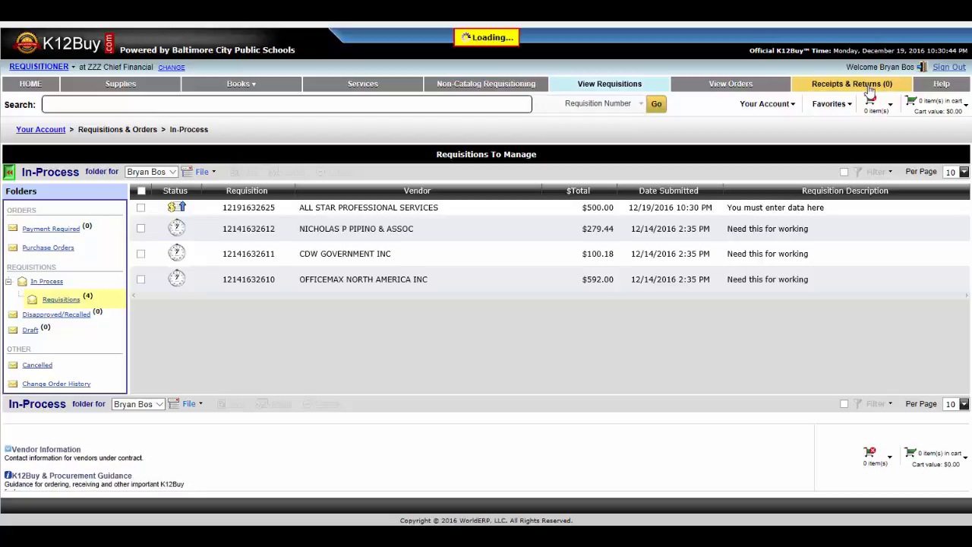